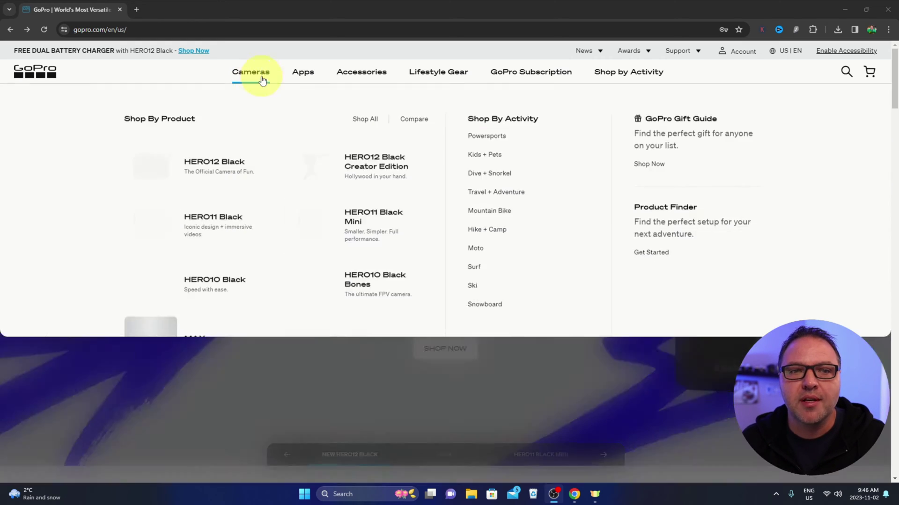
- Open the 'How To Use Your GoPro As A Webcam' support article via the Apps menu's GoPro Webcam link
mouse_move(297, 72)
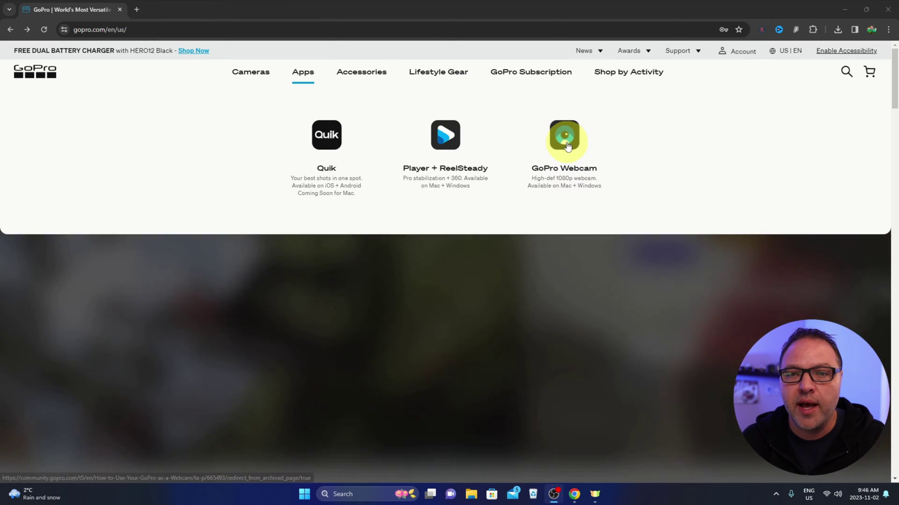
left_click(567, 147)
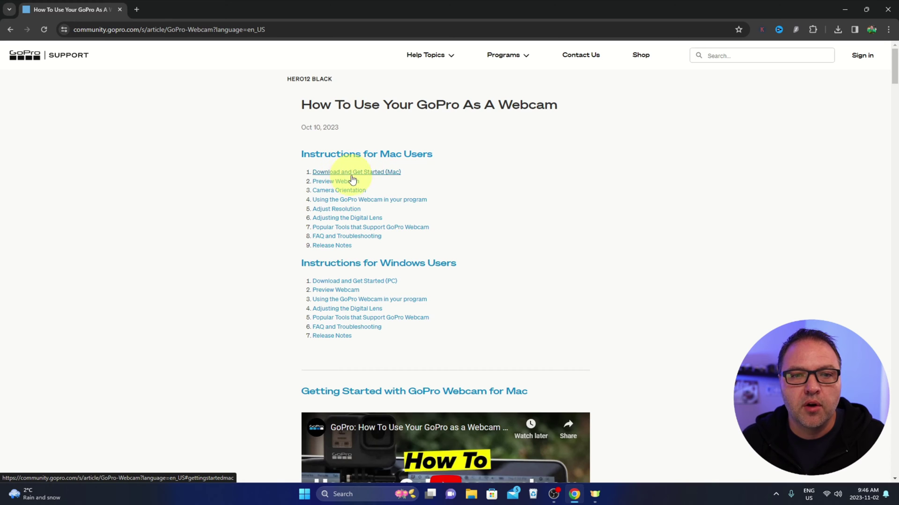
- Jump to the PC download section and return to the Windows getting-started steps with the utility links
left_click(370, 282)
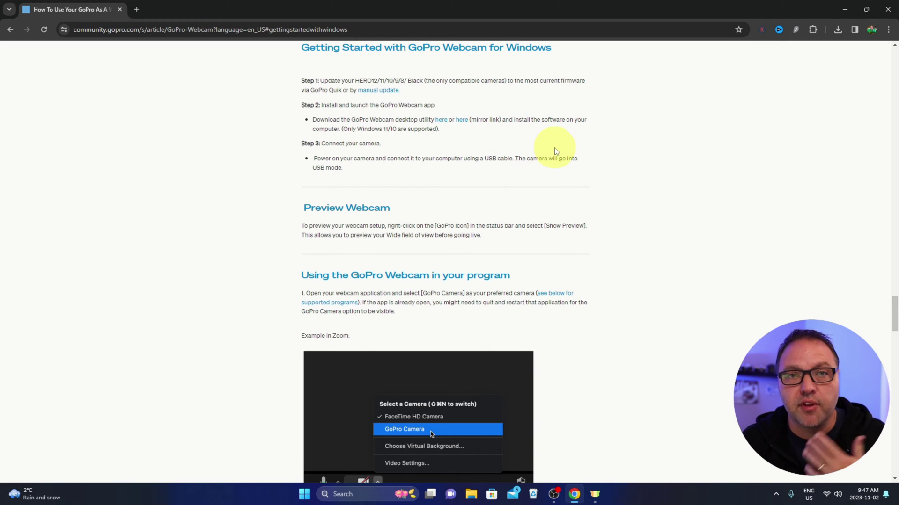
scroll(563, 153, "down", 15)
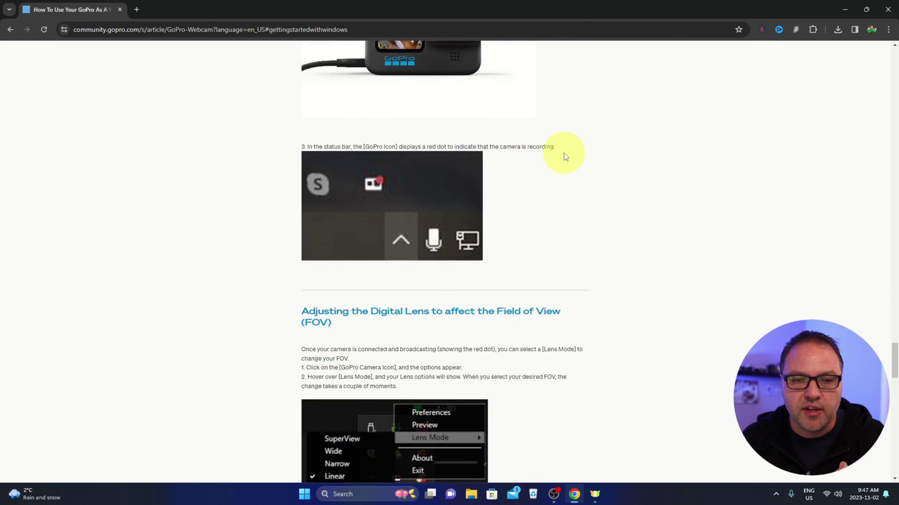
scroll(563, 152, "down", 4)
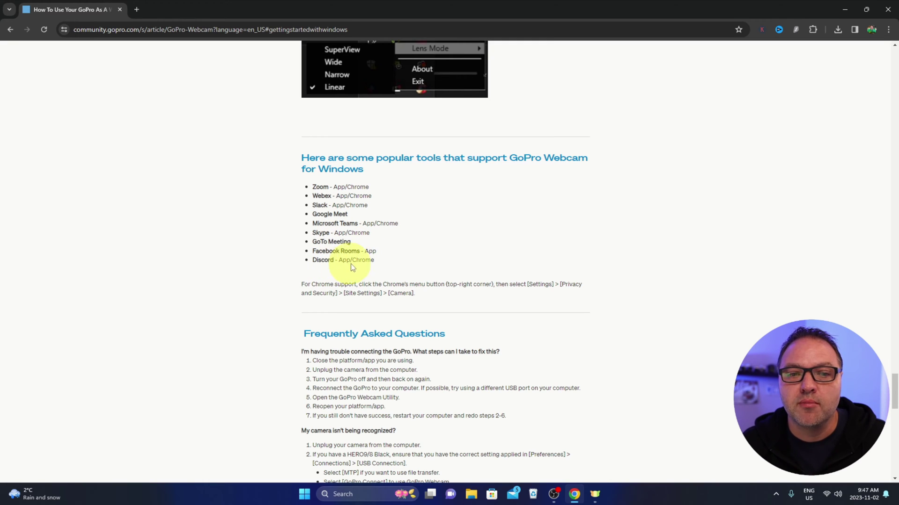
scroll(437, 256, "up", 5)
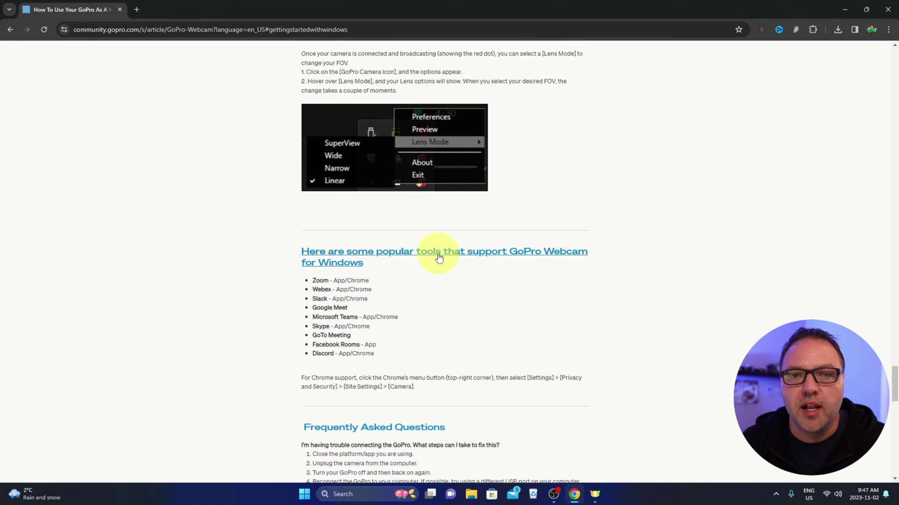
scroll(442, 255, "up", 6)
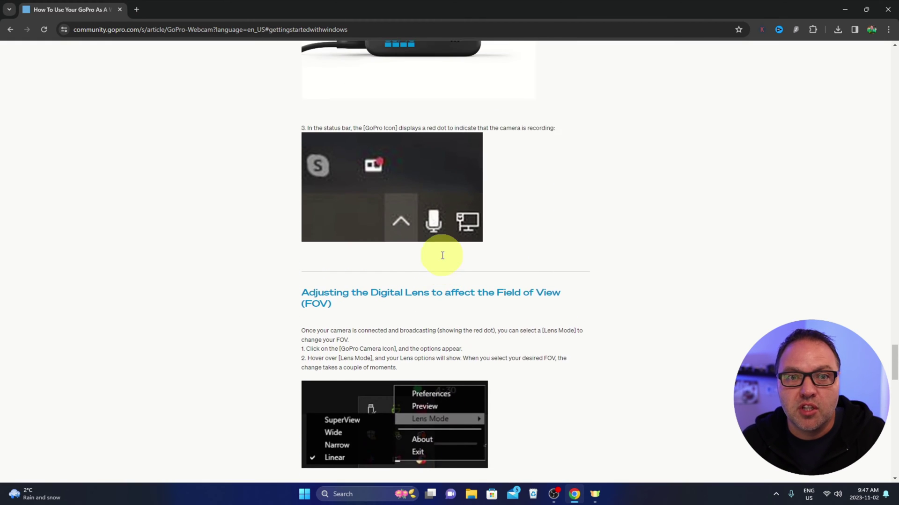
scroll(451, 256, "up", 8)
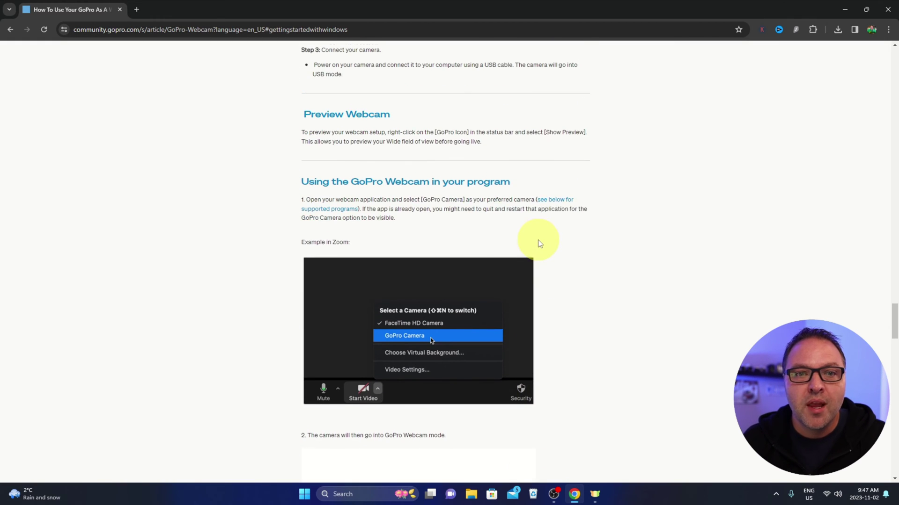
scroll(510, 237, "up", 2)
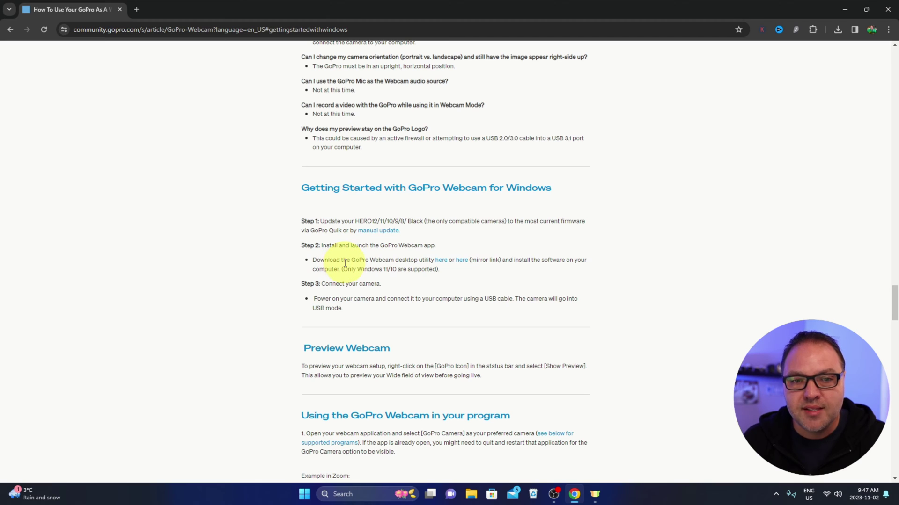
- Download the GoProWebcam-1.2.2.867-RELEASE.msi installer (8.8 MB) and confirm it in Chrome's download list
left_click(441, 261)
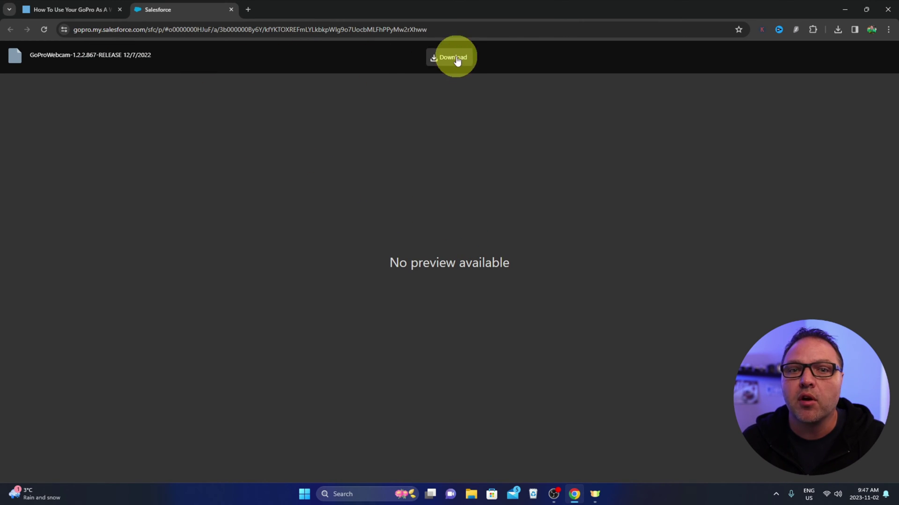
left_click(445, 66)
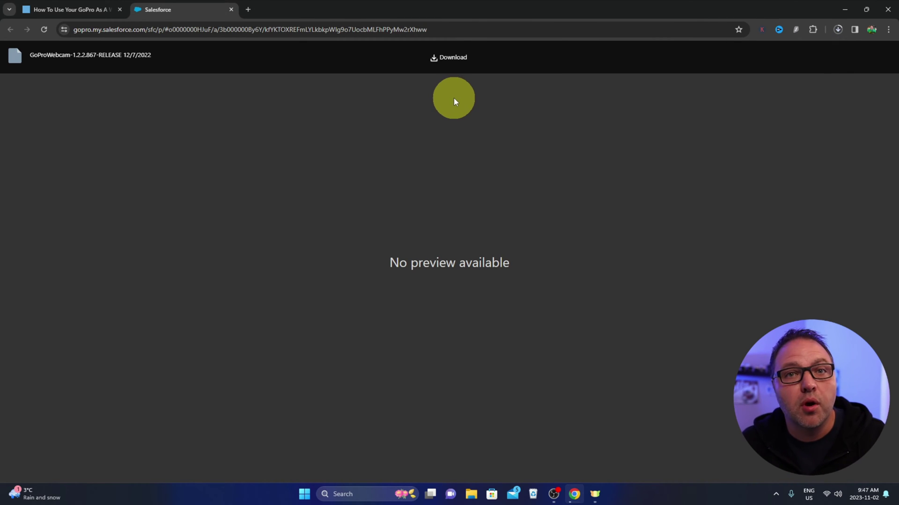
left_click(836, 30)
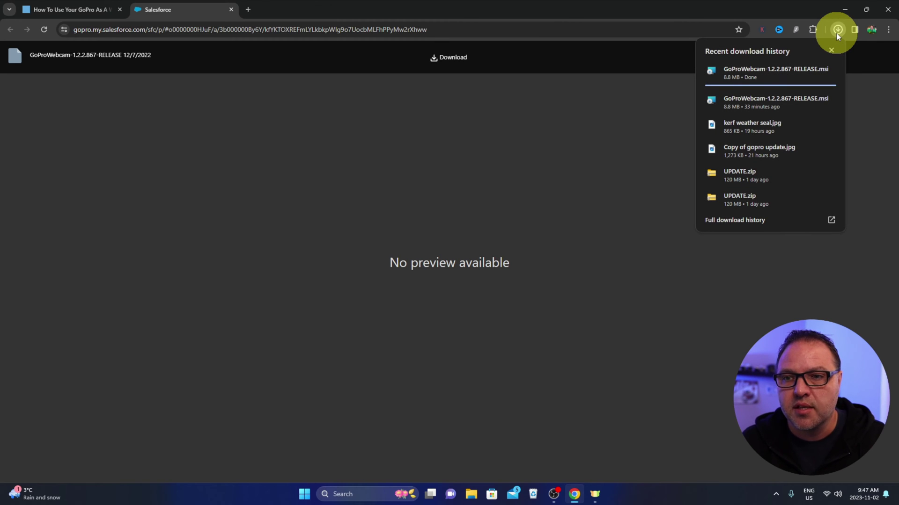
mouse_move(769, 71)
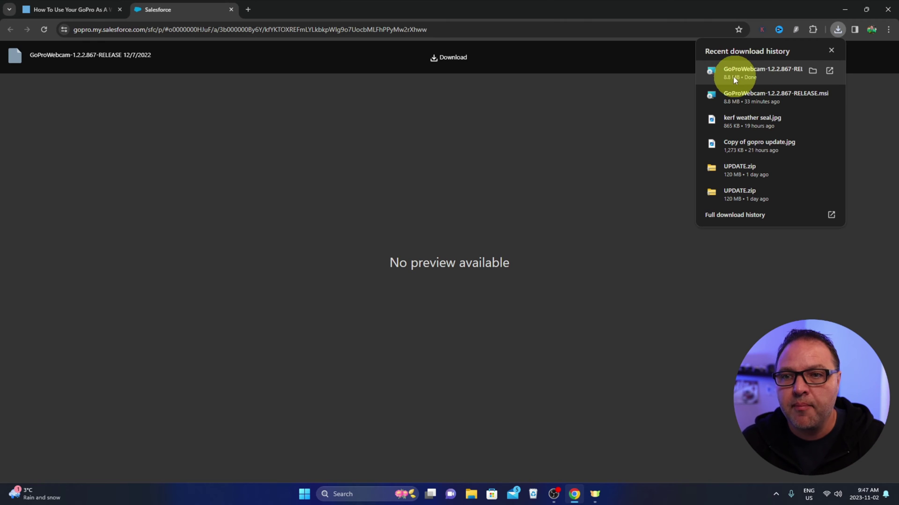
left_click(563, 146)
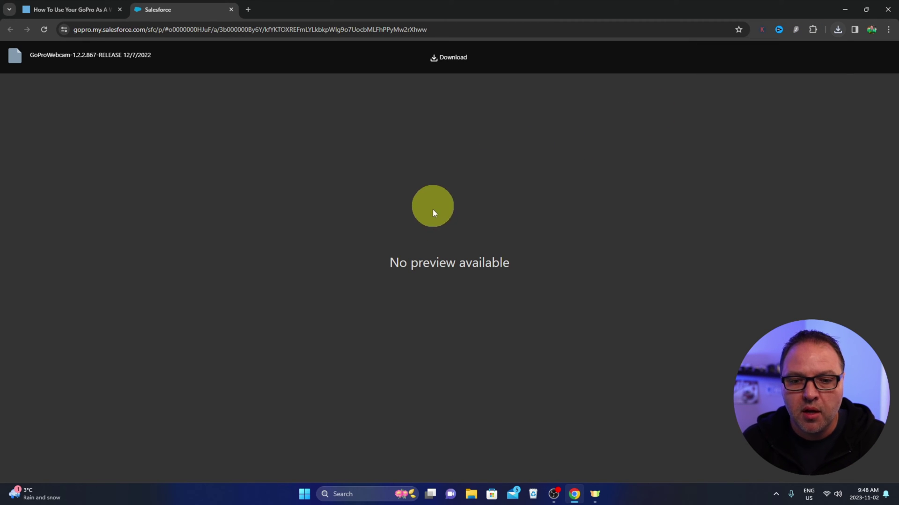
right_click(302, 500)
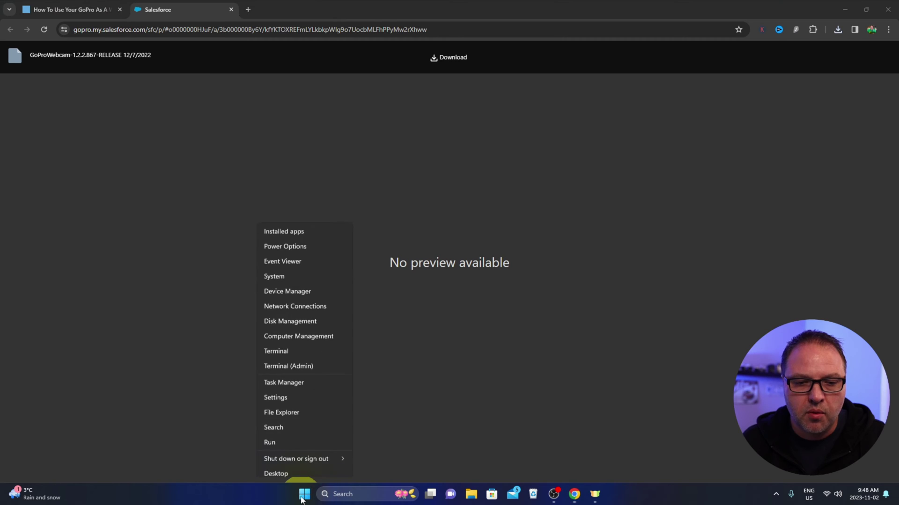
- Open File Explorer's Downloads folder and launch the GoProWebcam-1.2.2.867-RELEASE installer
left_click(291, 408)
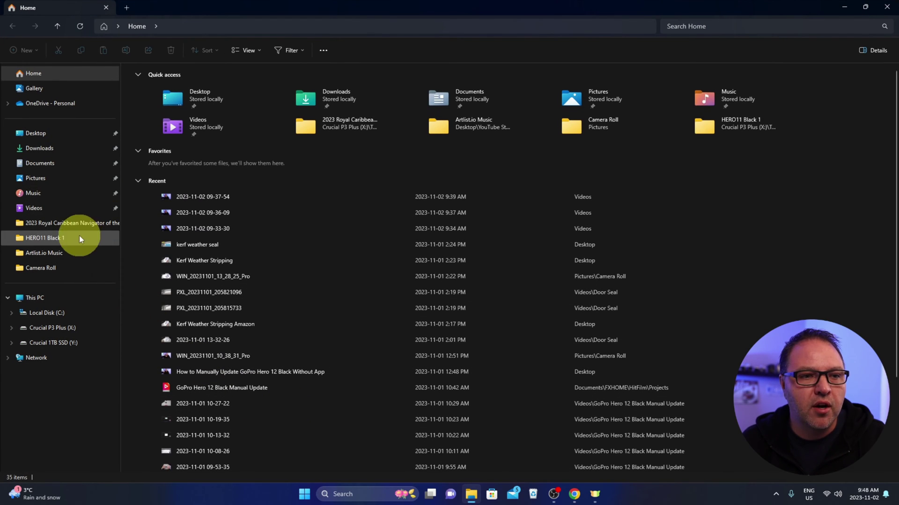
left_click(68, 149)
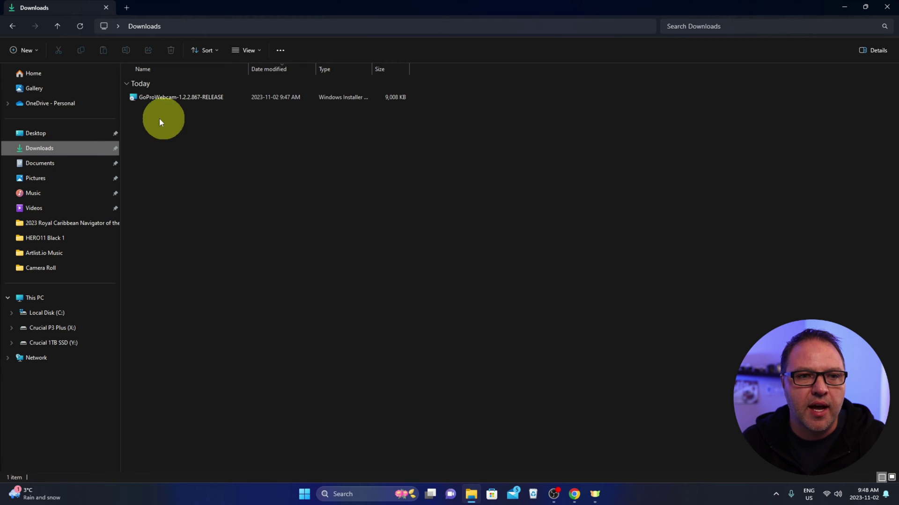
double_click(197, 97)
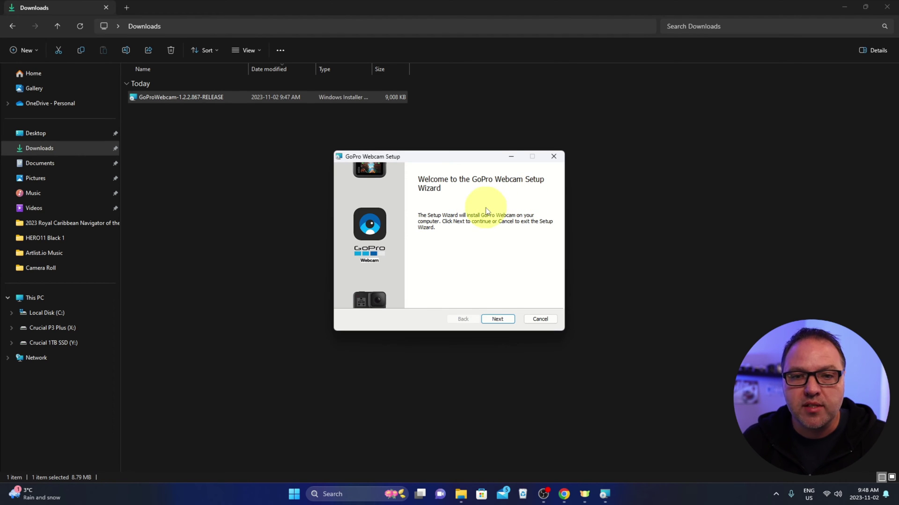
- Complete the GoPro Webcam Setup Wizard, accepting the licence terms, installing, and finishing
left_click(499, 319)
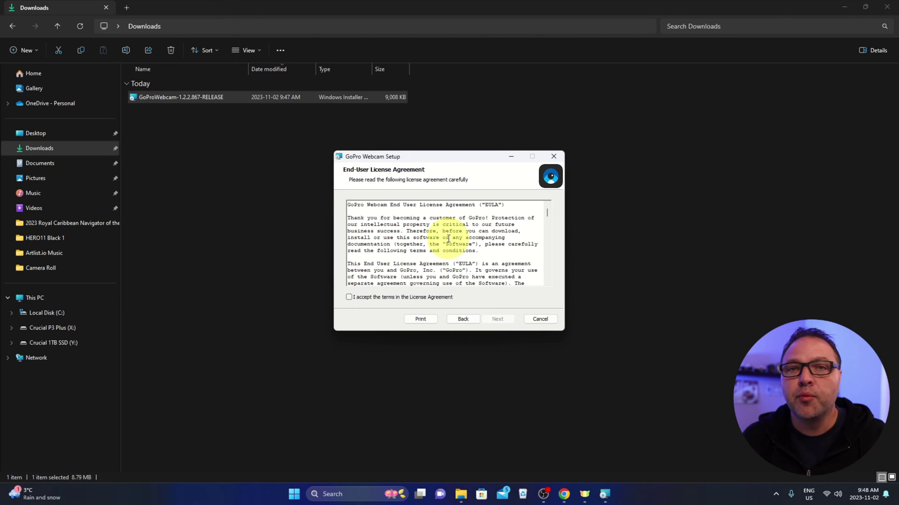
scroll(450, 234, "down", 12)
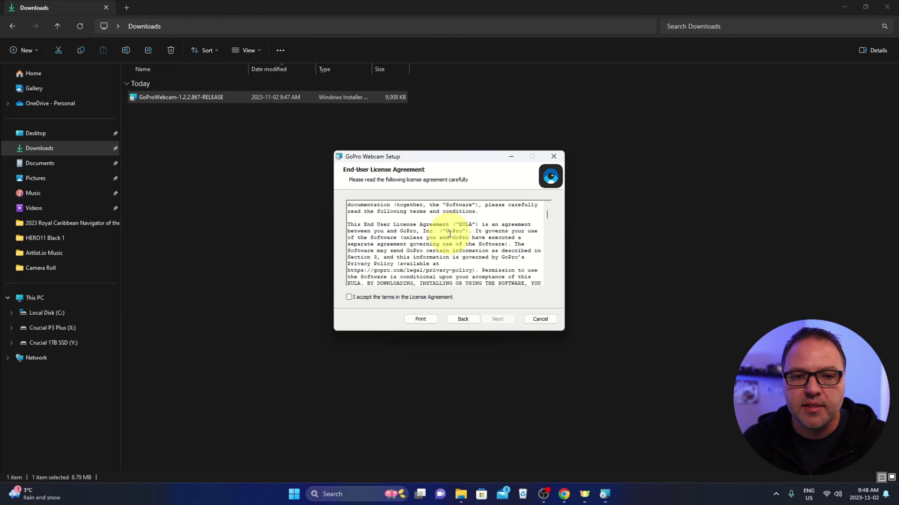
scroll(448, 238, "down", 15)
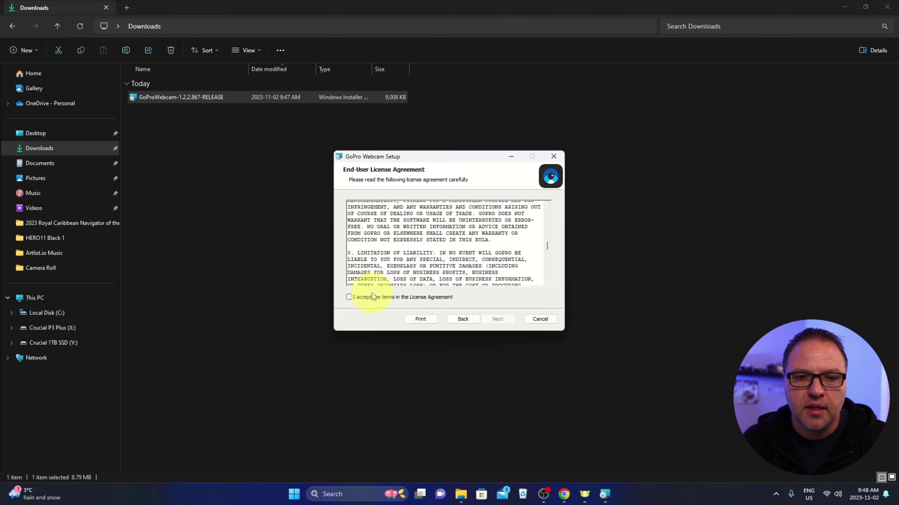
left_click(349, 297)
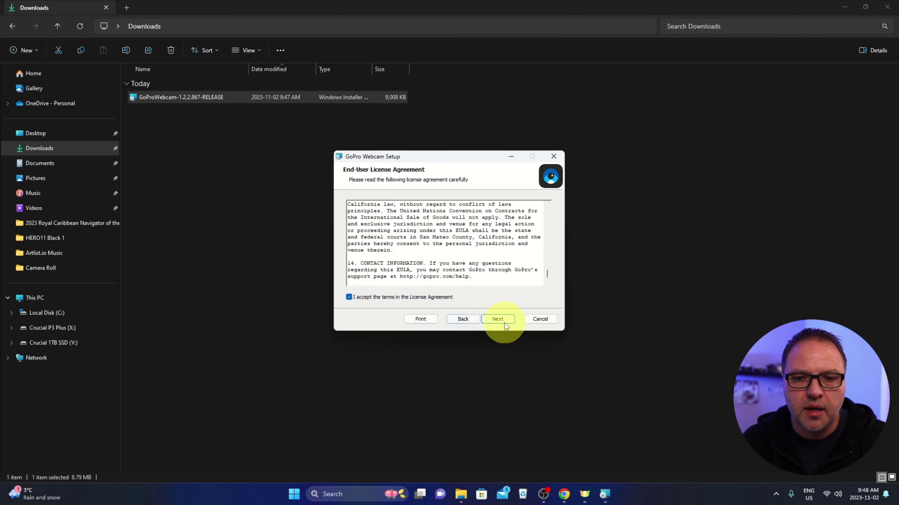
left_click(499, 320)
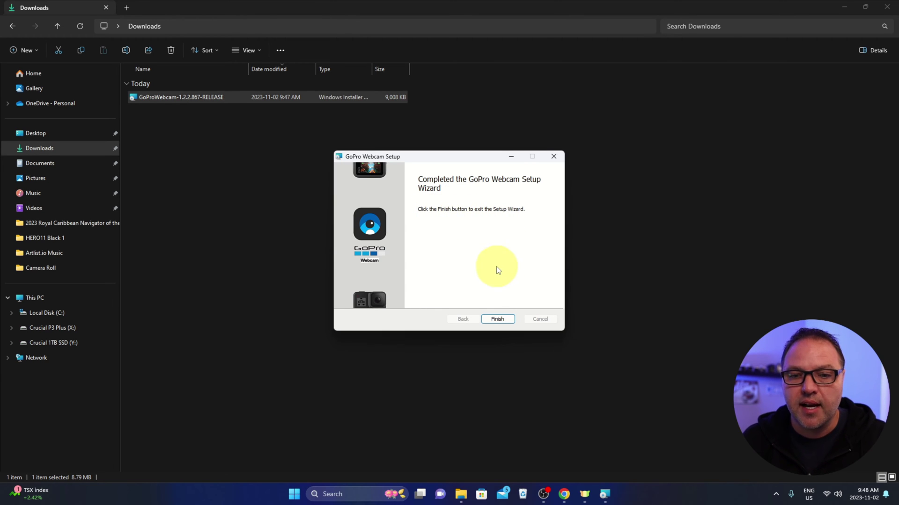
left_click(498, 319)
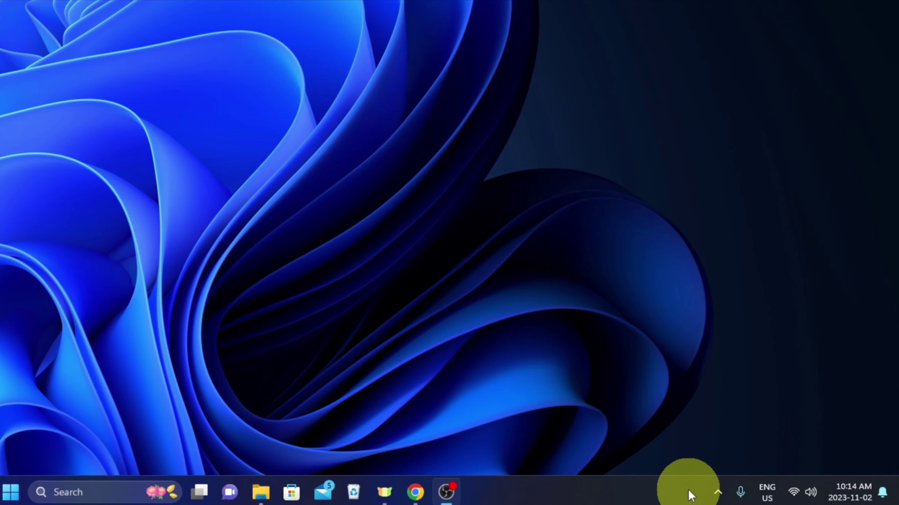
- Open Preview from the GoPro Webcam tray icon to show the live camera feed
left_click(717, 493)
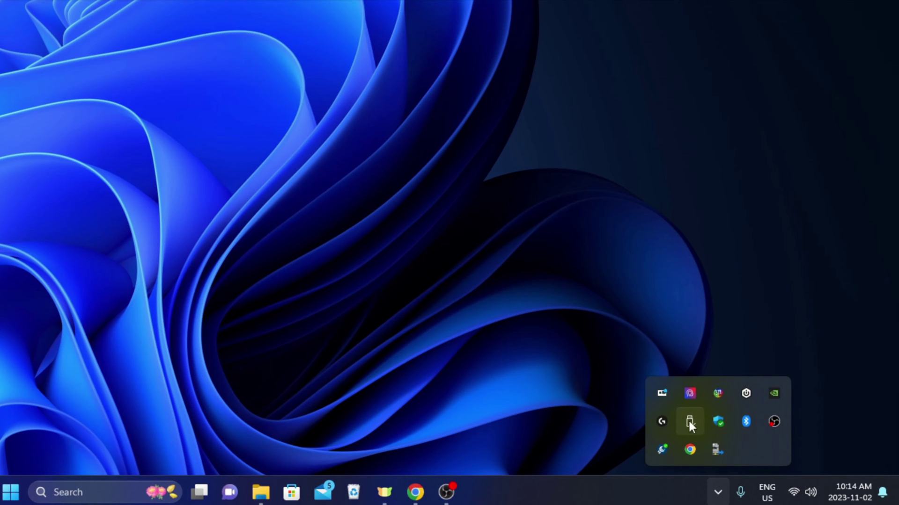
right_click(665, 393)
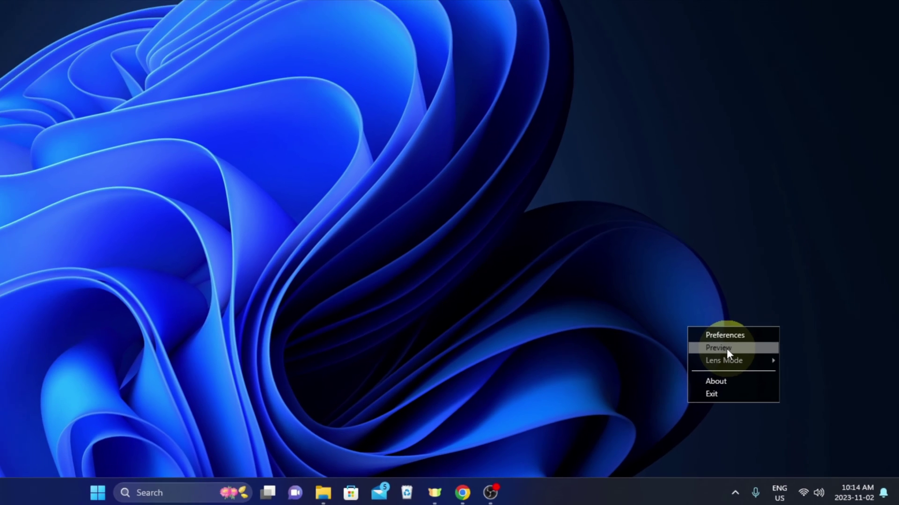
left_click(704, 330)
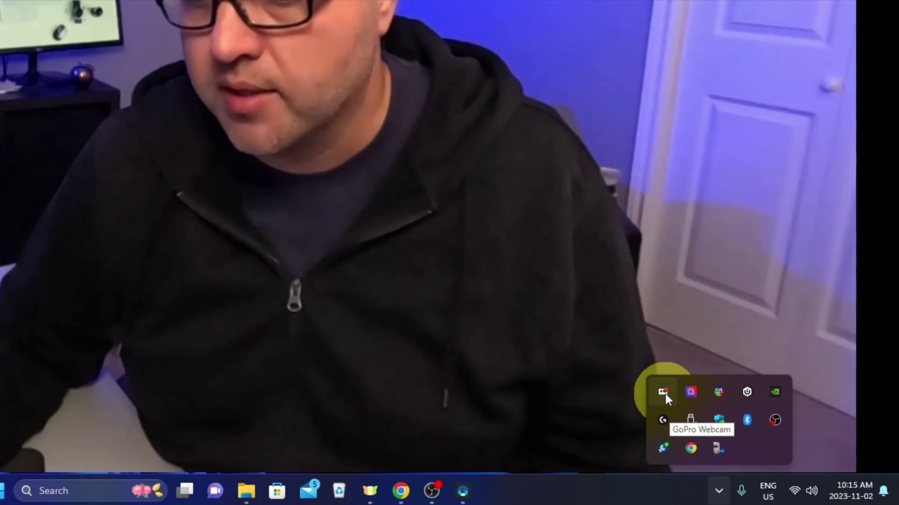
left_click(664, 394)
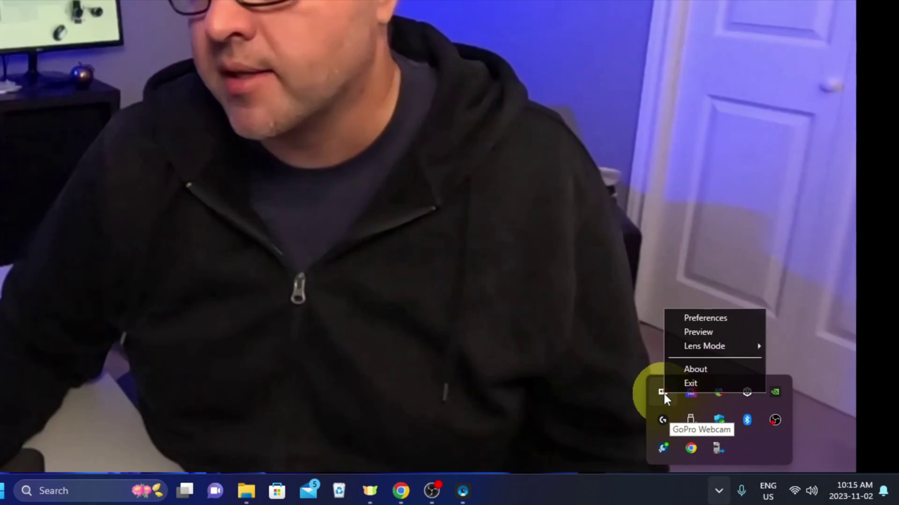
mouse_move(700, 349)
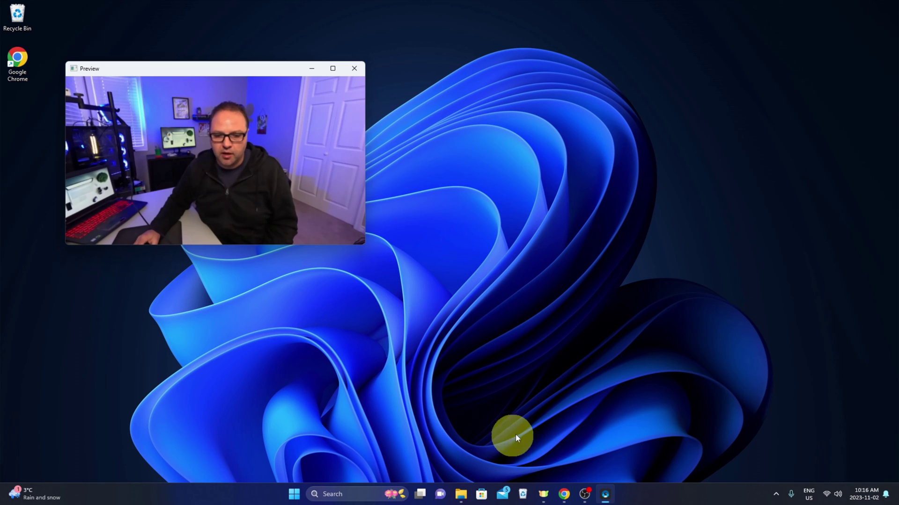
left_click(564, 494)
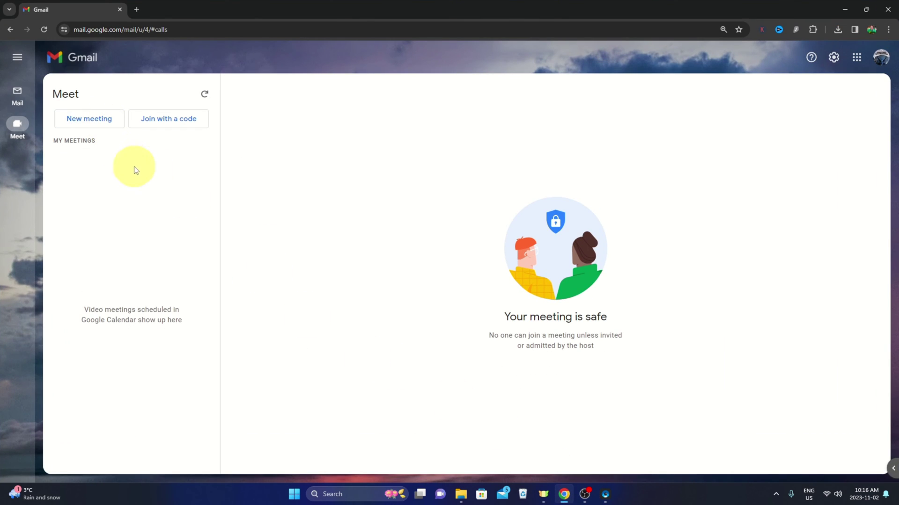
- Create a new Meet meeting from Gmail and start it immediately
left_click(108, 124)
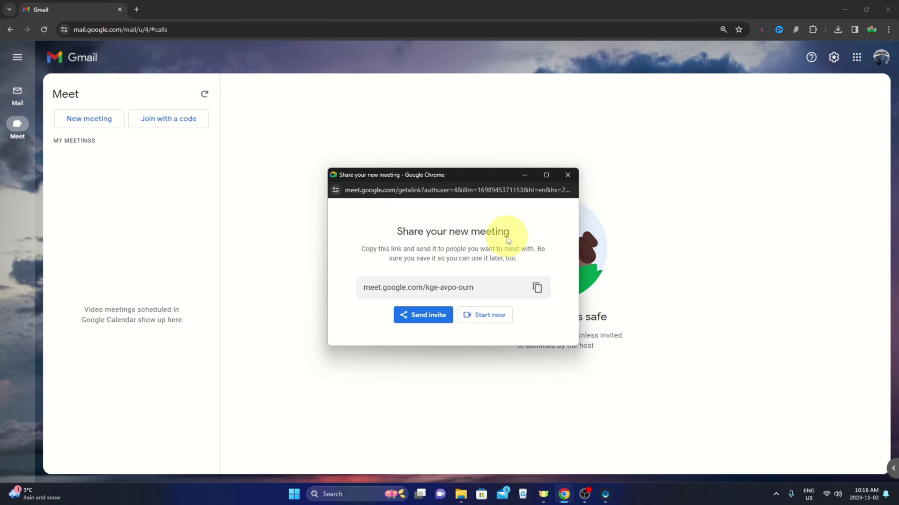
left_click(490, 316)
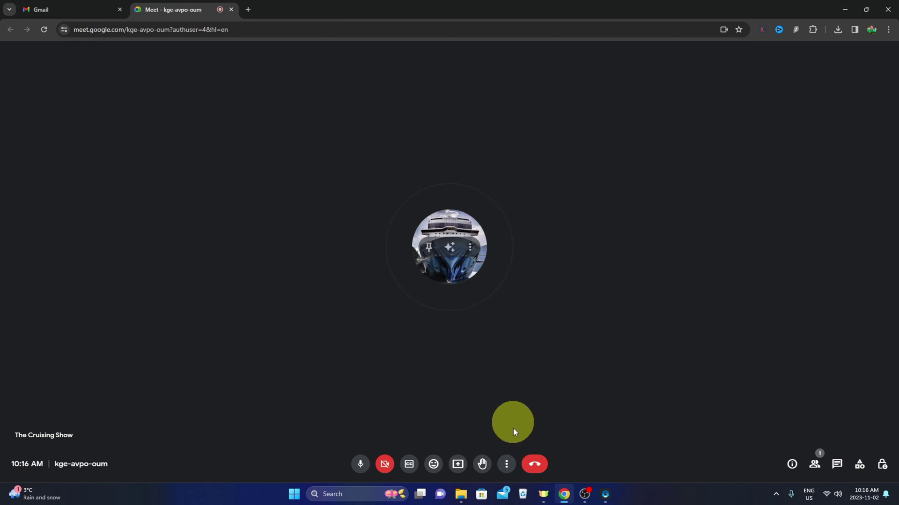
- Choose GoPro Webcam as the camera in Meet's Video settings, then minimize Chrome
left_click(507, 465)
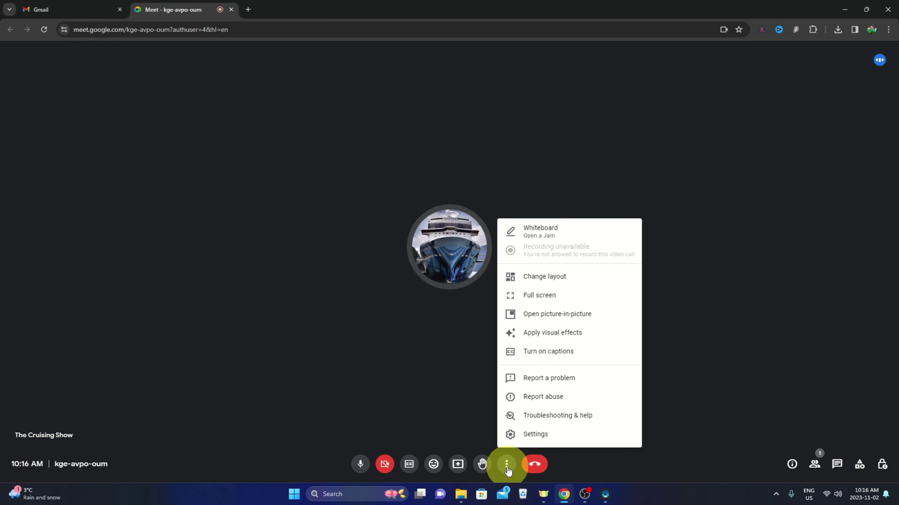
left_click(541, 436)
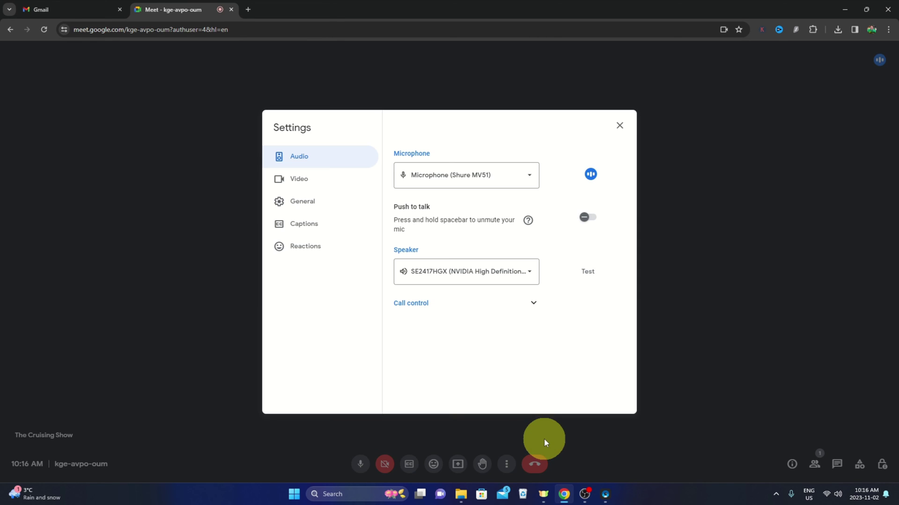
left_click(315, 186)
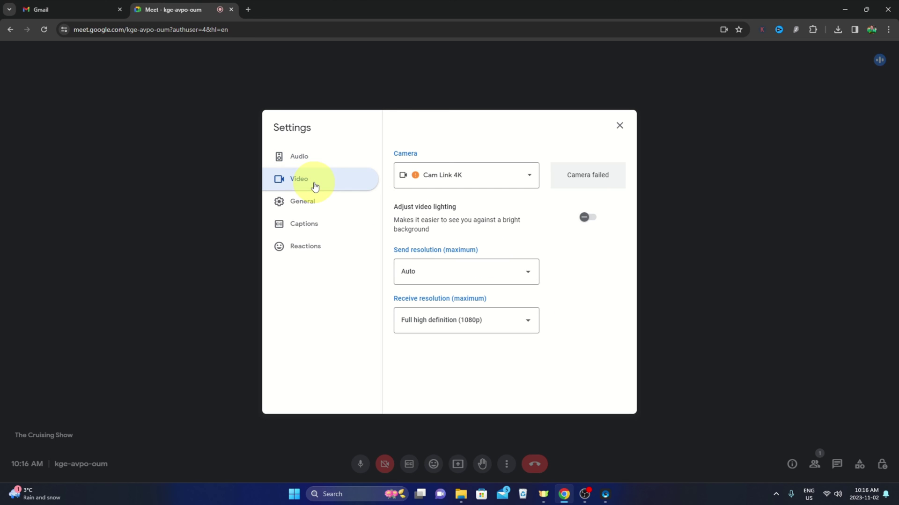
left_click(469, 182)
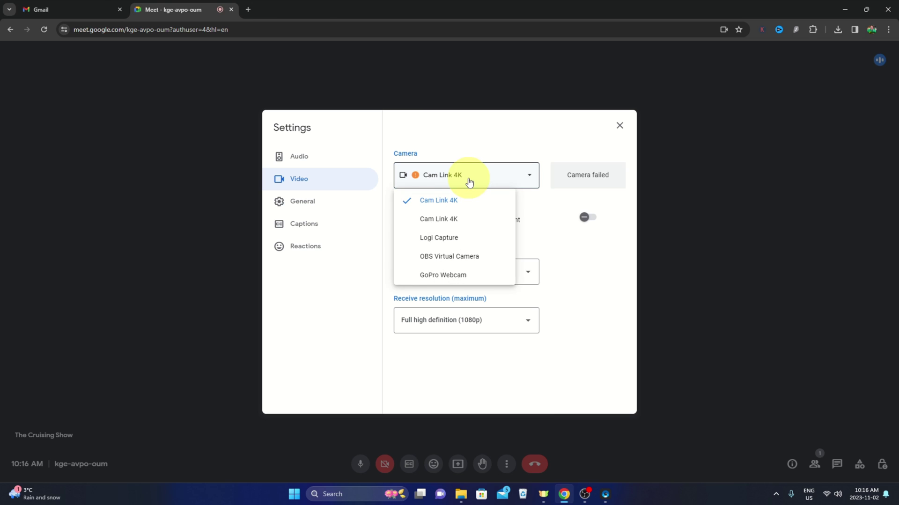
left_click(464, 276)
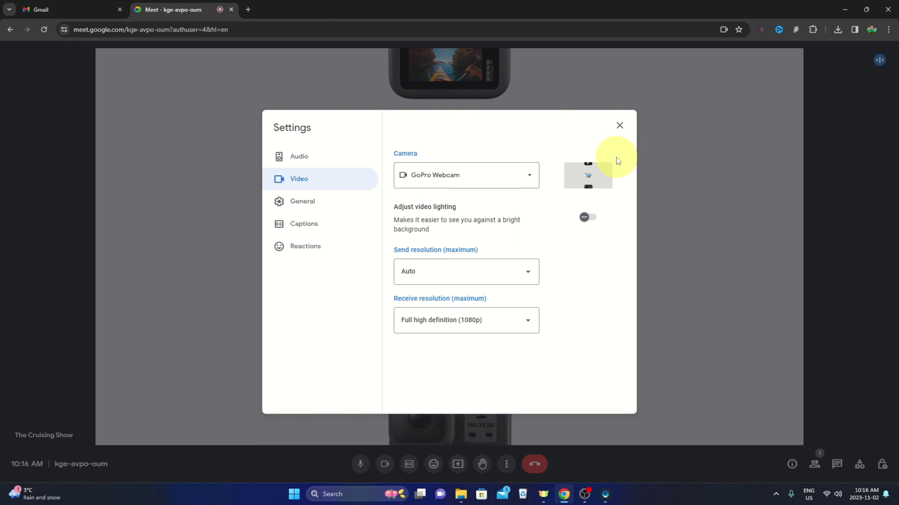
left_click(619, 128)
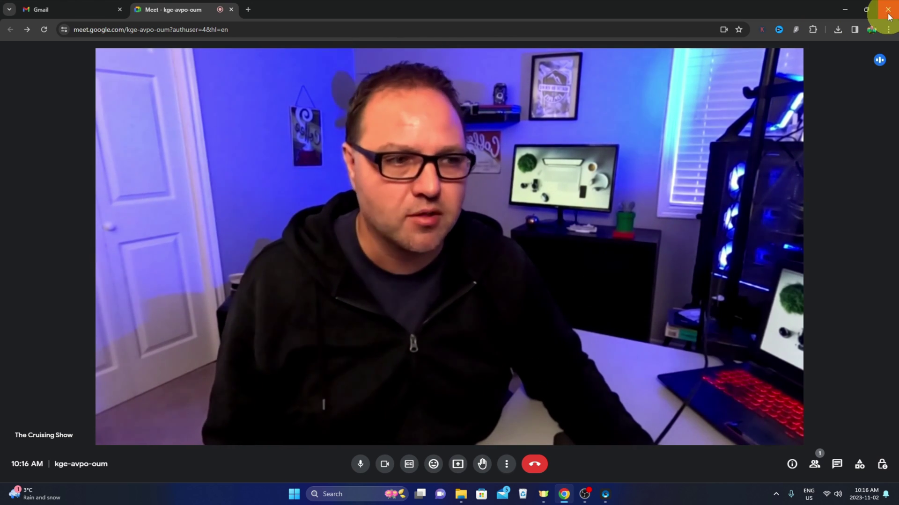
left_click(849, 9)
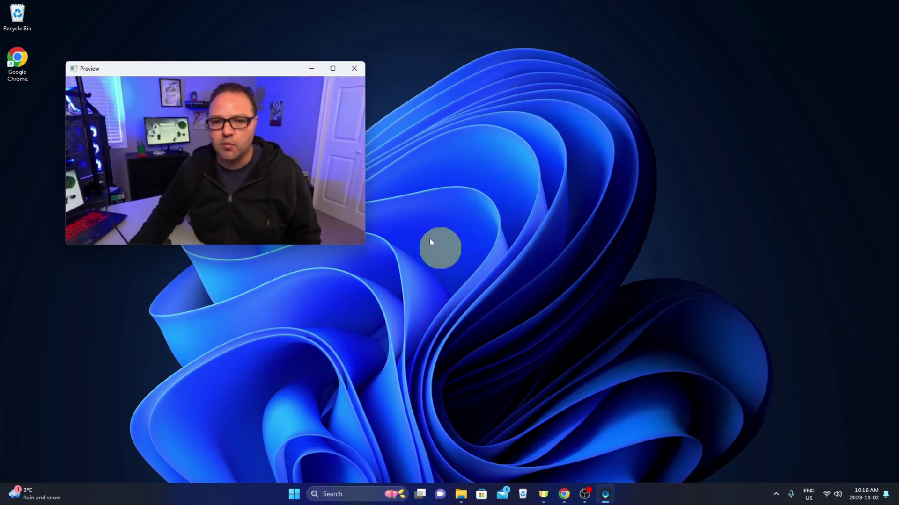